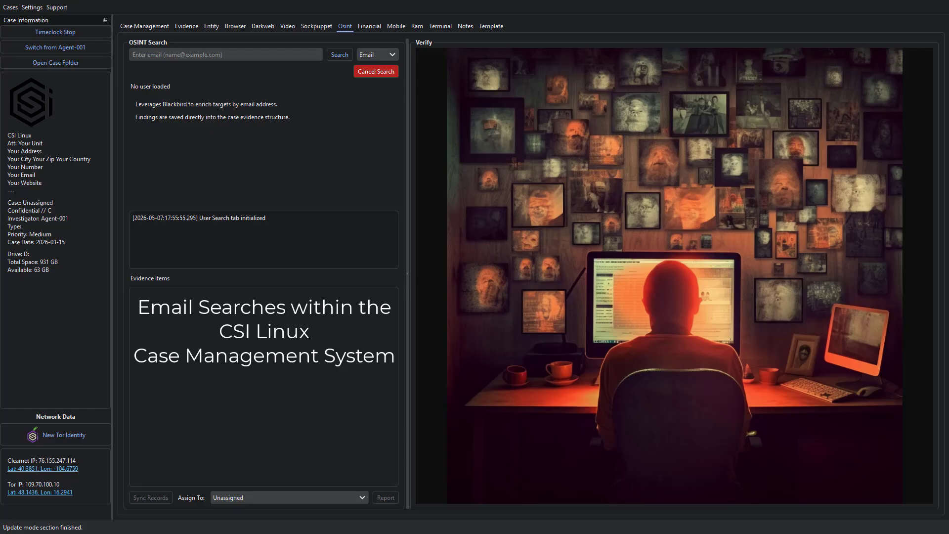
# Search the pasted Tesla press email, assigning the results to the person entity
pyautogui.click(182, 54)
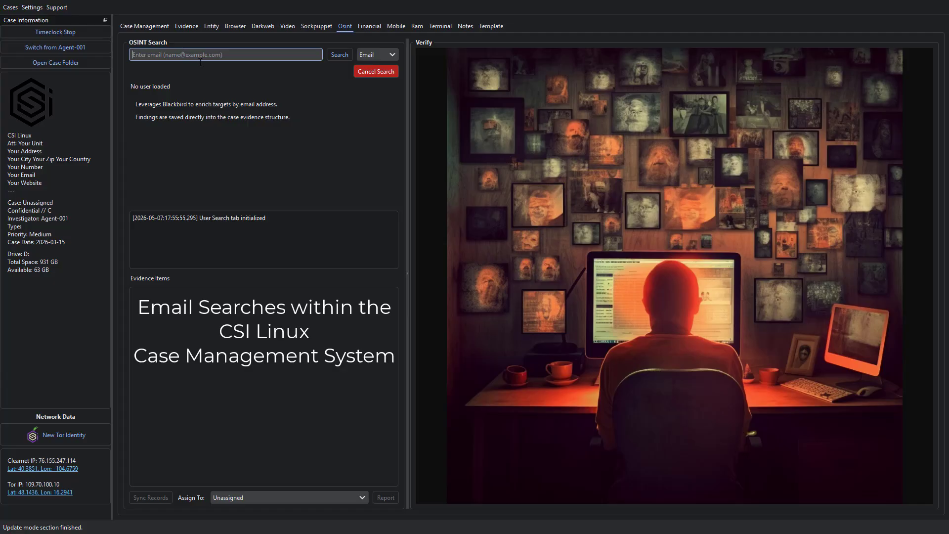
pyautogui.hotkey('ctrl', 'v')
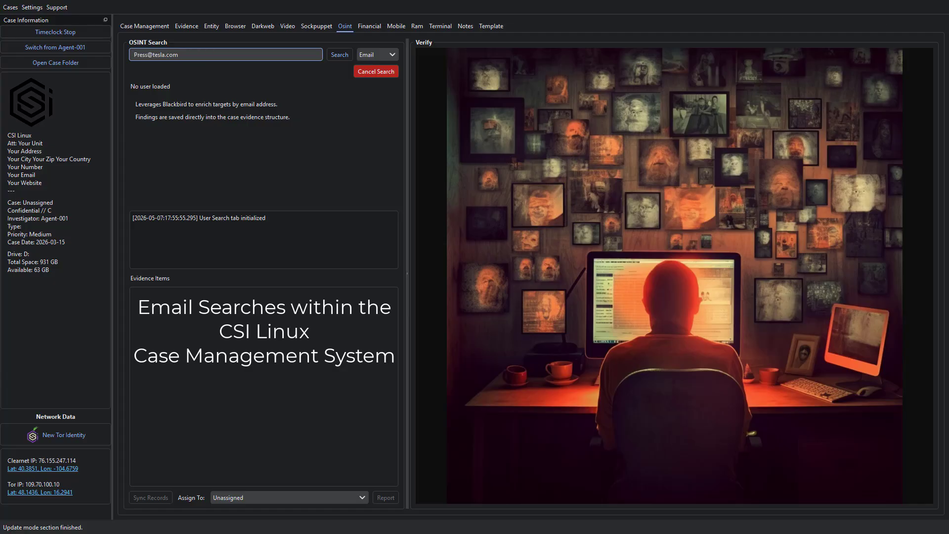
pyautogui.click(228, 496)
pyautogui.click(238, 480)
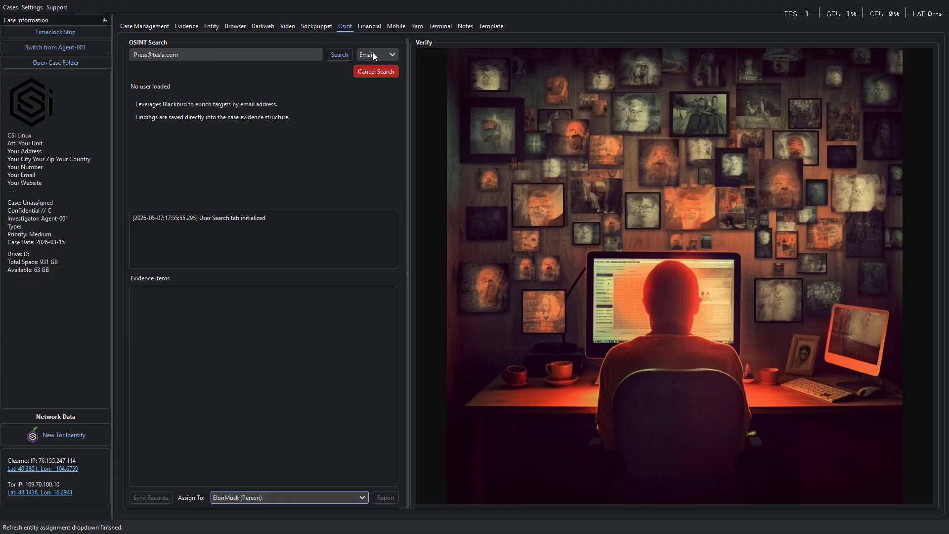
pyautogui.click(333, 56)
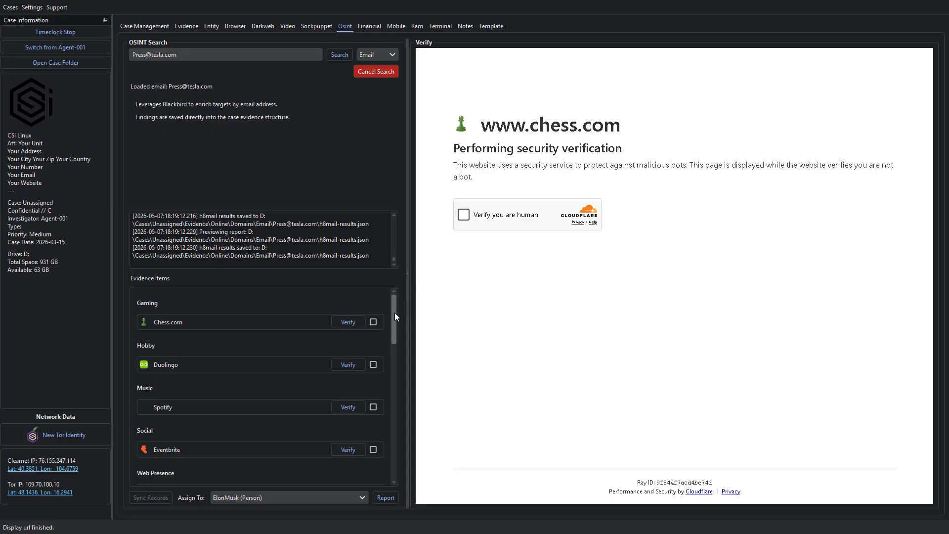
# Pass the Cloudflare check to confirm Chess.com shows 'Email In Use', then mark and capture it
pyautogui.moveTo(395, 313); pyautogui.dragTo(372, 295)
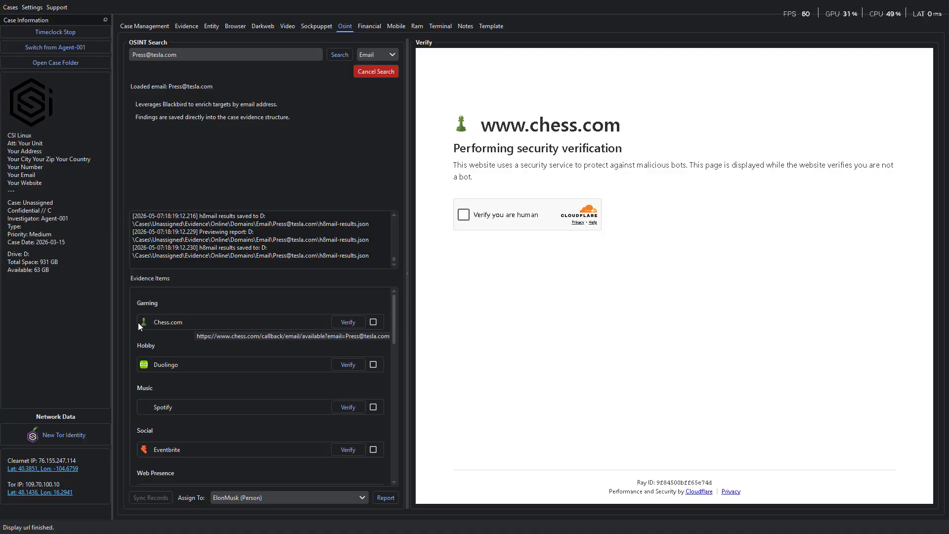
pyautogui.click(463, 217)
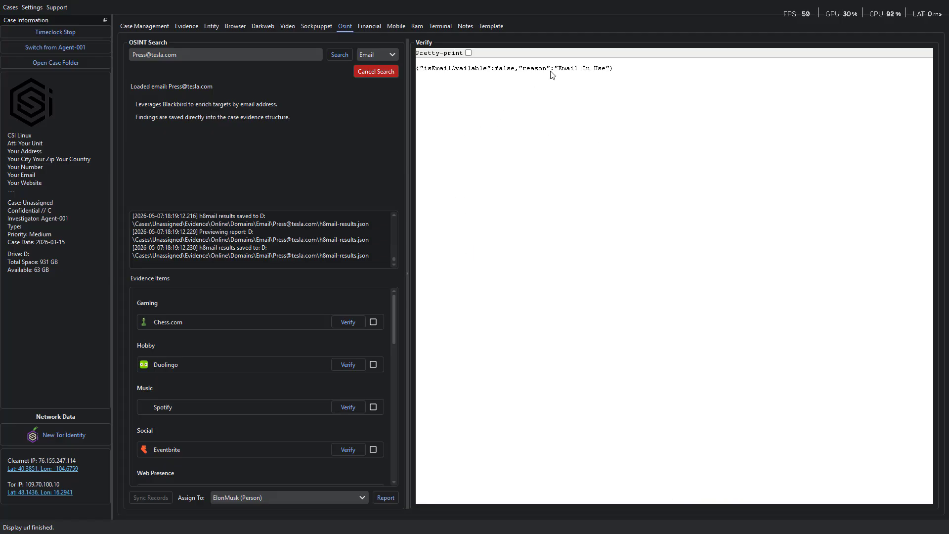
pyautogui.click(373, 323)
pyautogui.click(349, 322)
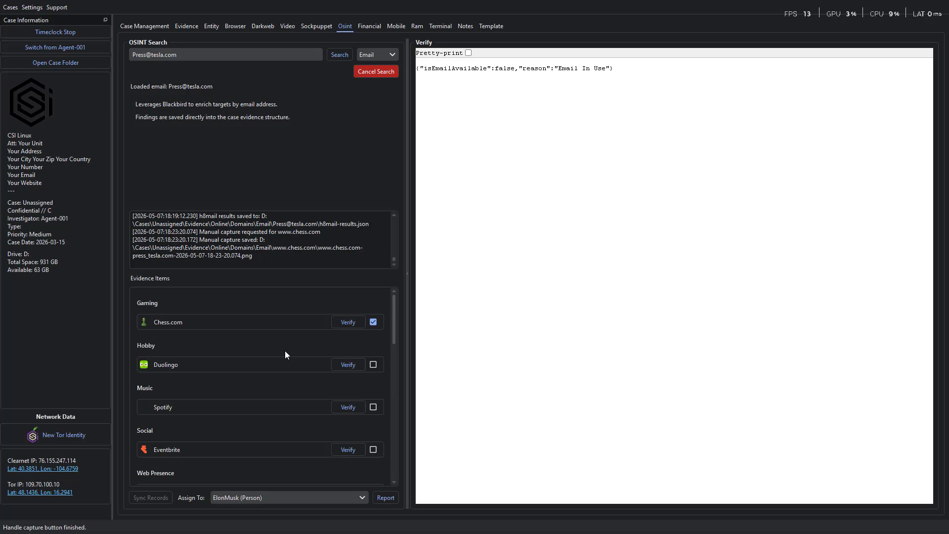
# Mark the Duolingo and Spotify hits as evidence with PNG captures, then check Eventbrite's response
pyautogui.click(212, 364)
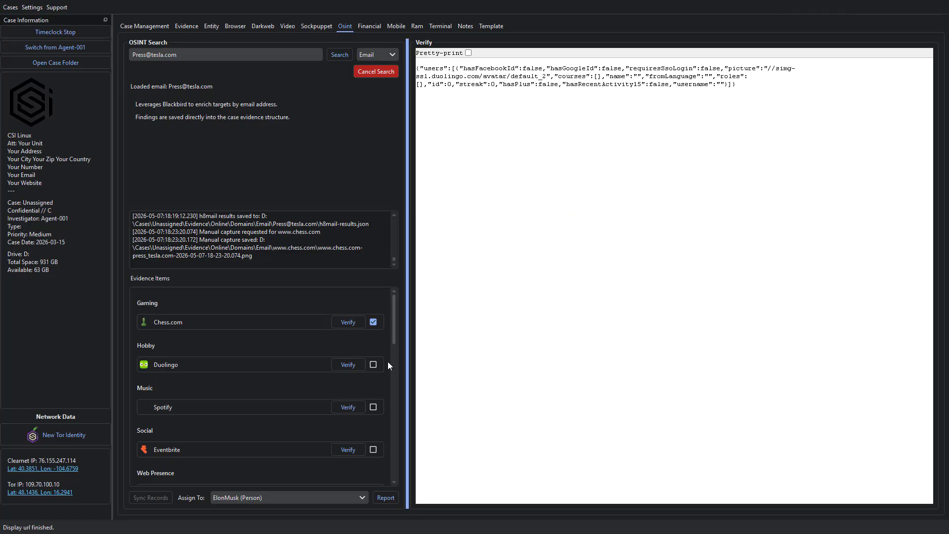
pyautogui.click(373, 365)
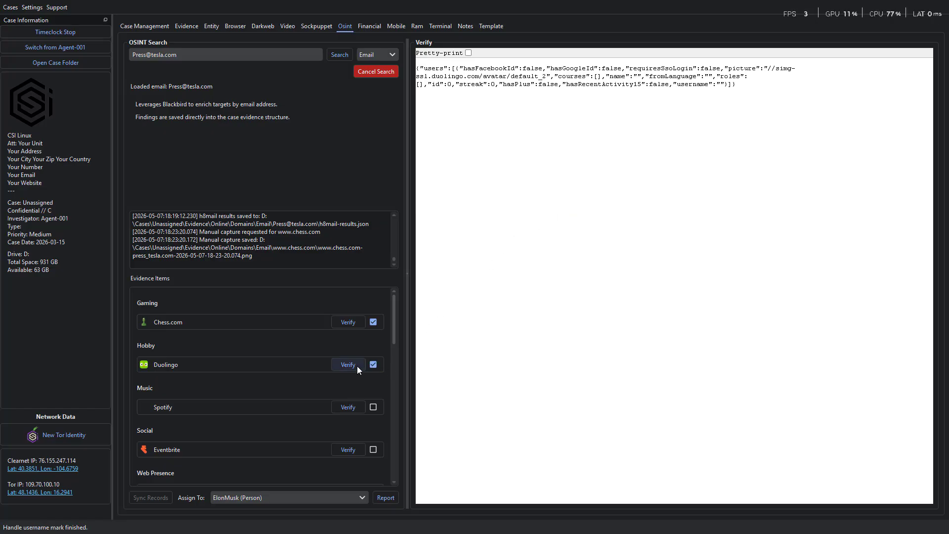
pyautogui.click(357, 366)
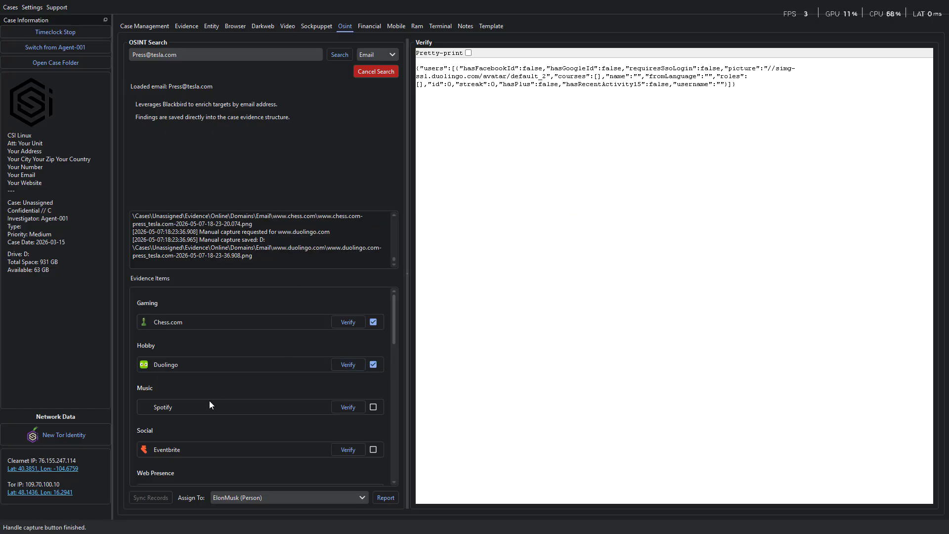
pyautogui.click(194, 408)
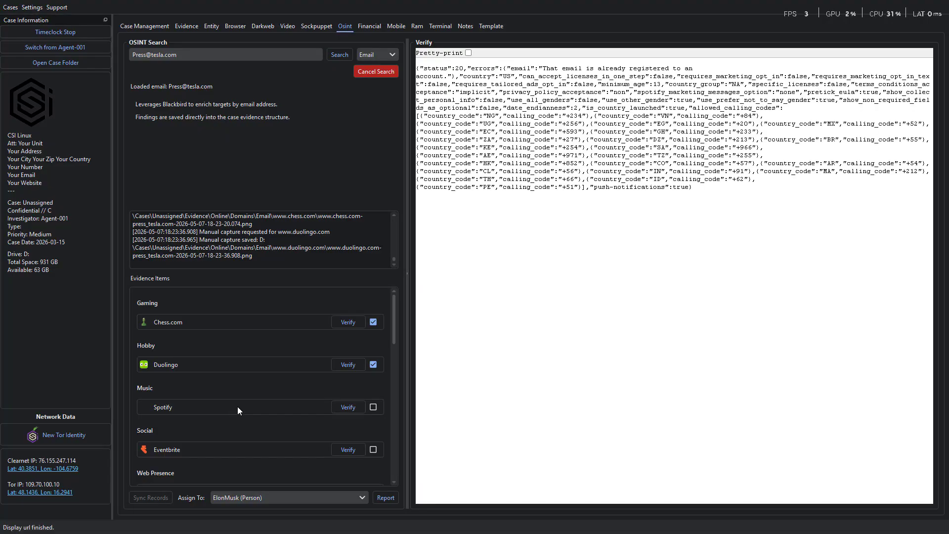
pyautogui.click(373, 408)
pyautogui.click(289, 449)
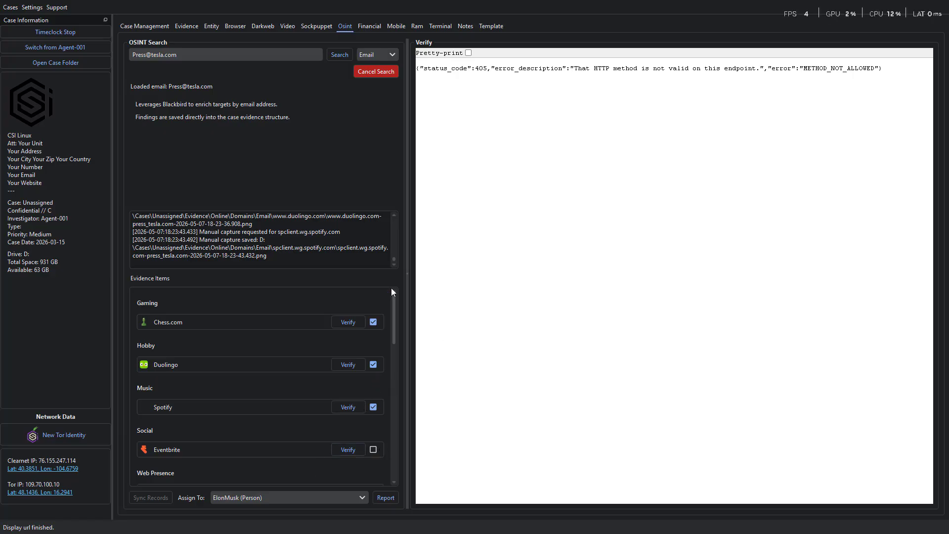
pyautogui.moveTo(394, 321); pyautogui.dragTo(394, 370)
# Verify the [Brave] 3 Web Presence result and the Reddit post about a Tesla lease extension
pyautogui.click(198, 346)
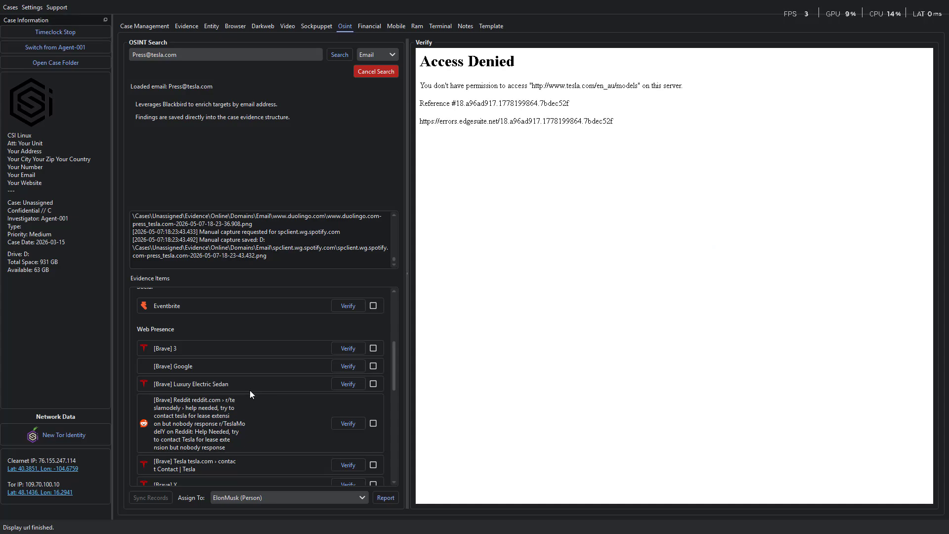
pyautogui.click(212, 415)
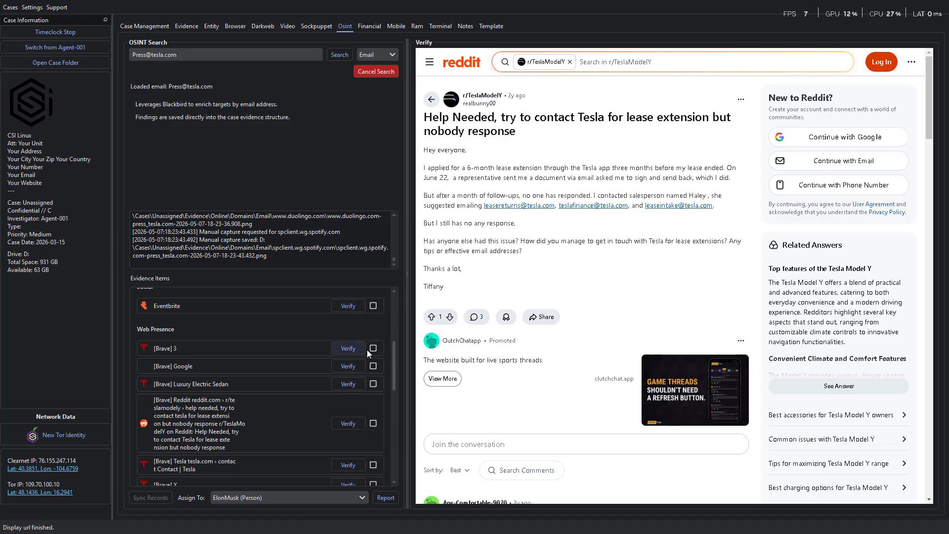
pyautogui.scroll(-10, 367, 349)
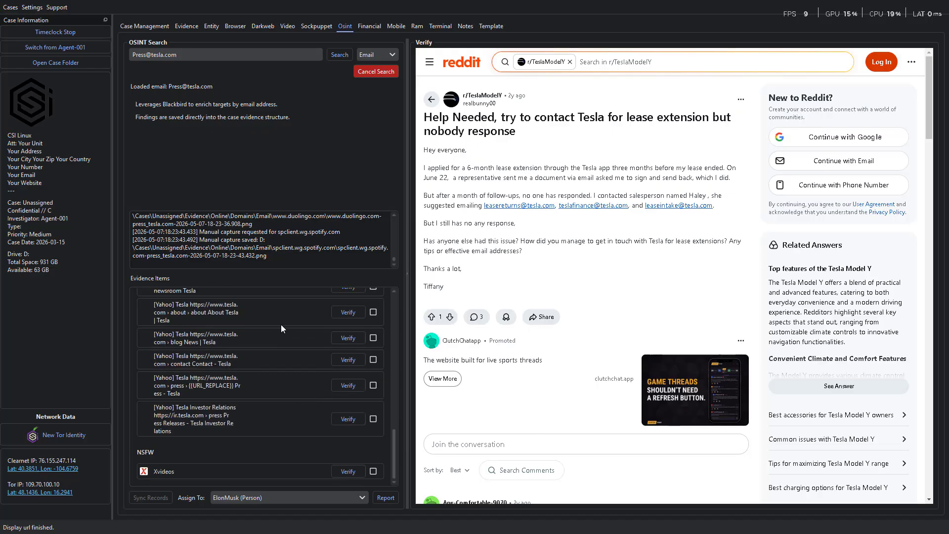
pyautogui.scroll(2, 281, 329)
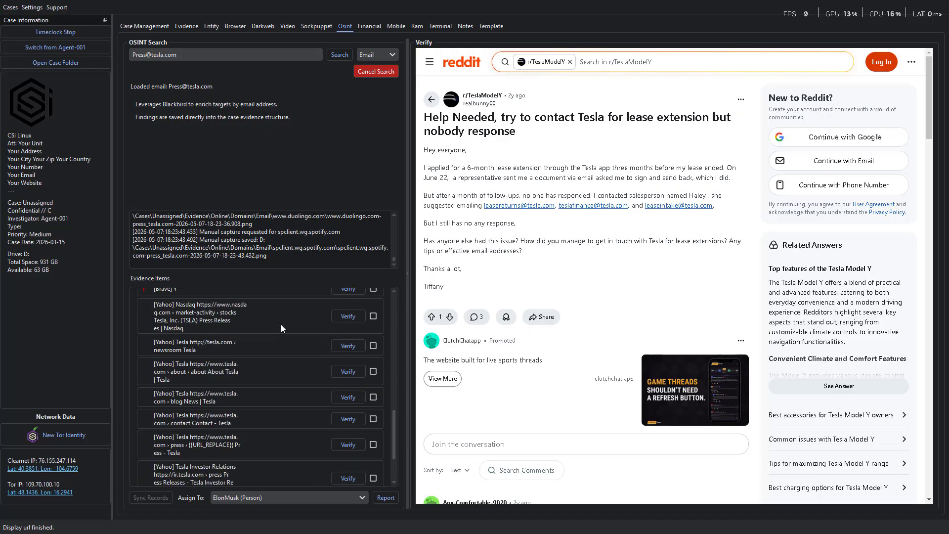
# Generate the HTML email records report and scroll through its three marked evidence items
pyautogui.click(386, 497)
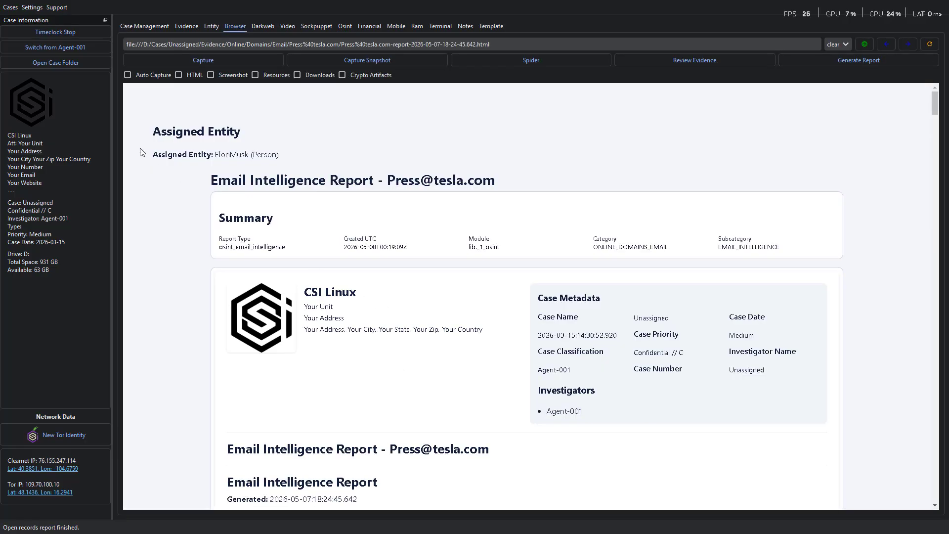
pyautogui.scroll(-8, 532, 243)
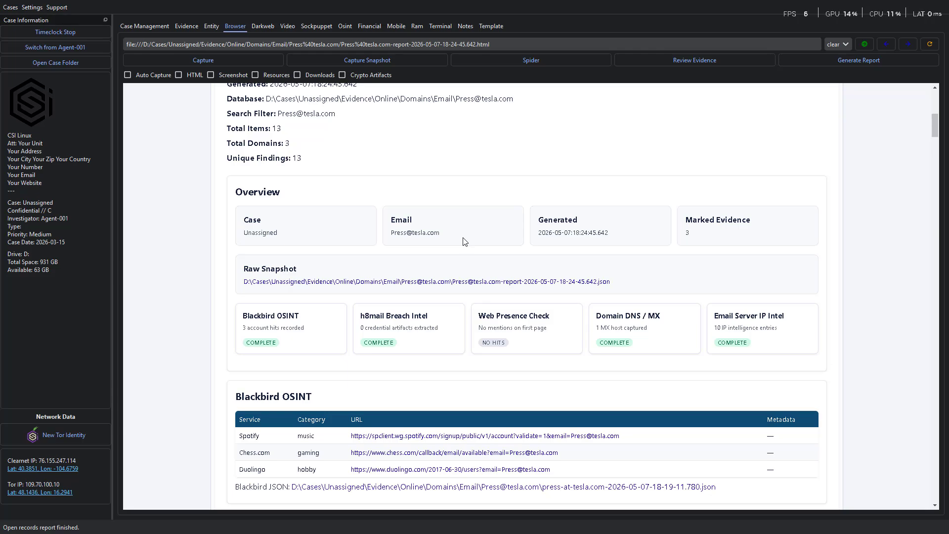
pyautogui.scroll(-3, 432, 360)
pyautogui.scroll(-8, 431, 377)
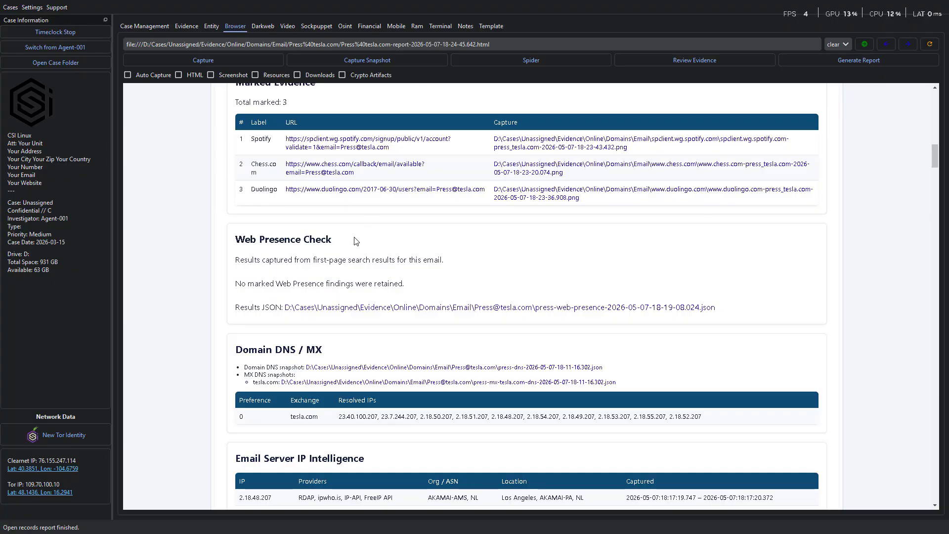
pyautogui.scroll(-5, 606, 401)
pyautogui.scroll(-3, 607, 401)
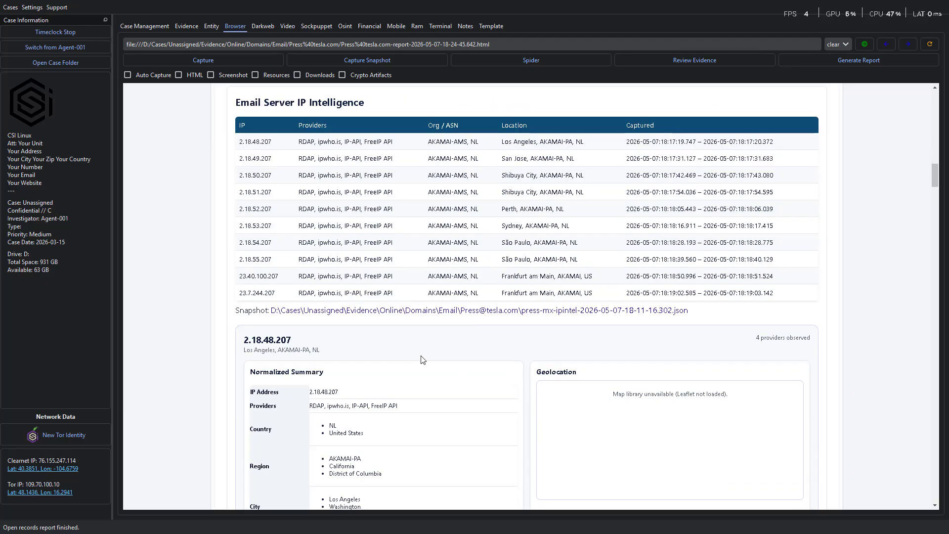
pyautogui.scroll(-15, 422, 359)
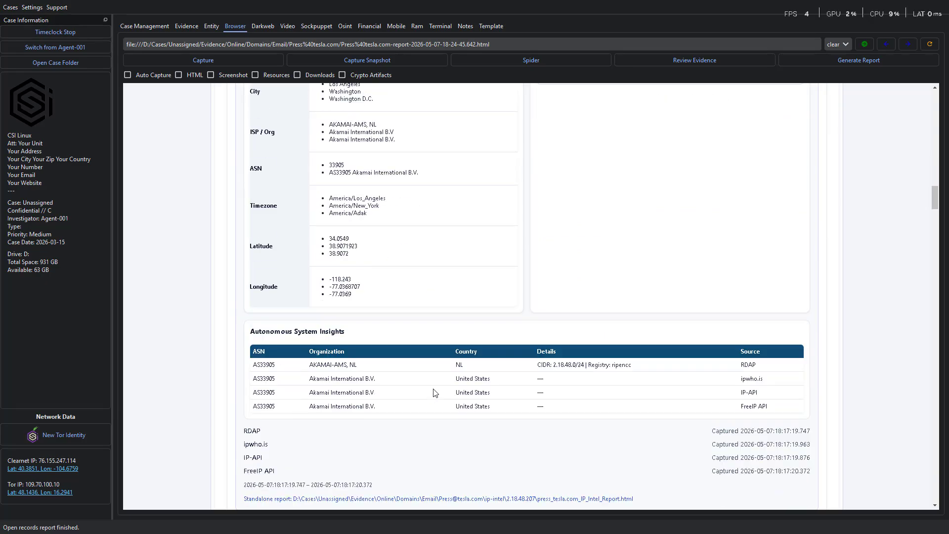
pyautogui.scroll(-20, 440, 410)
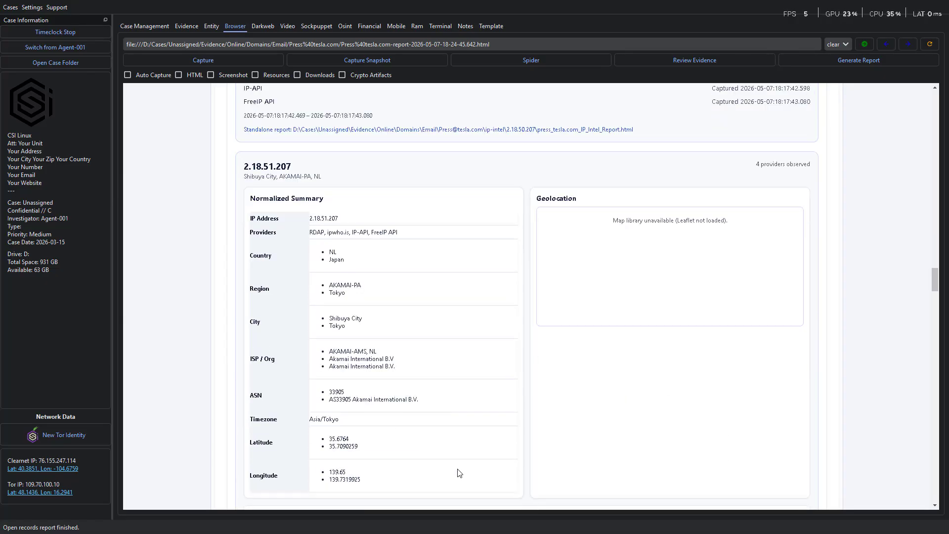
pyautogui.scroll(-20, 460, 480)
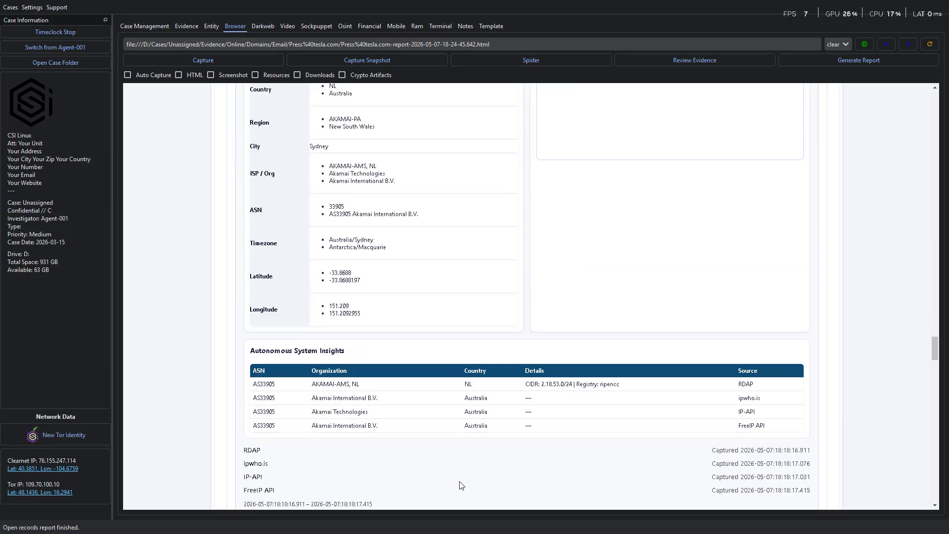
pyautogui.scroll(-4, 459, 485)
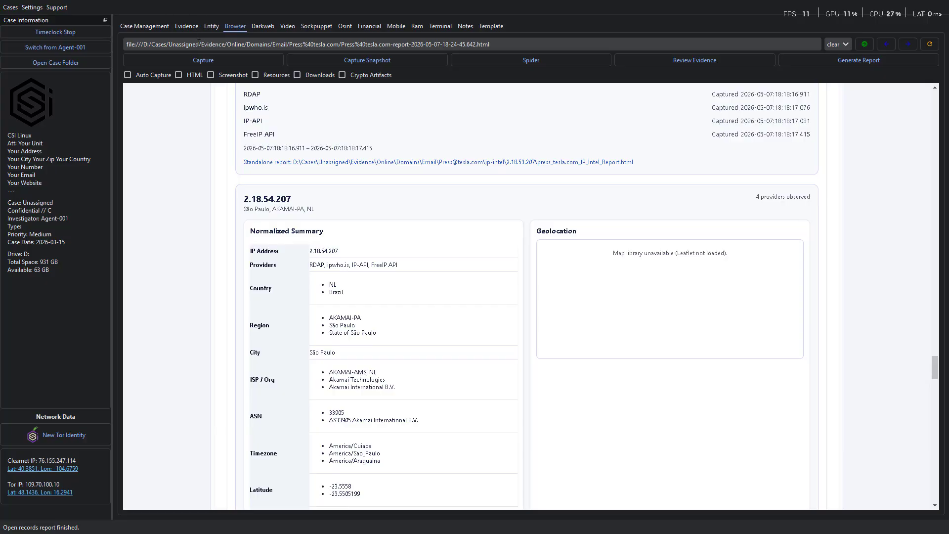
pyautogui.click(213, 28)
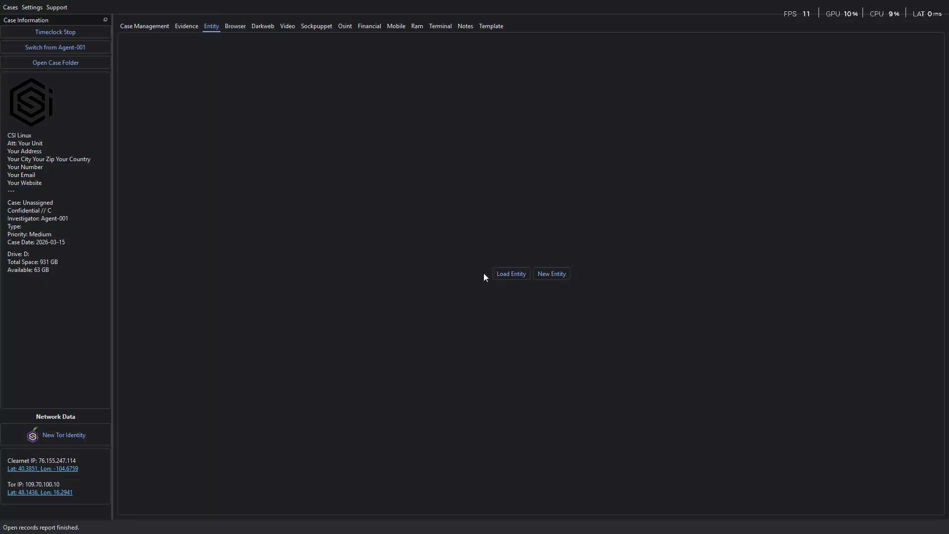
# Load ElonMusk.json from the ElonMusk folder as the current entity
pyautogui.click(515, 279)
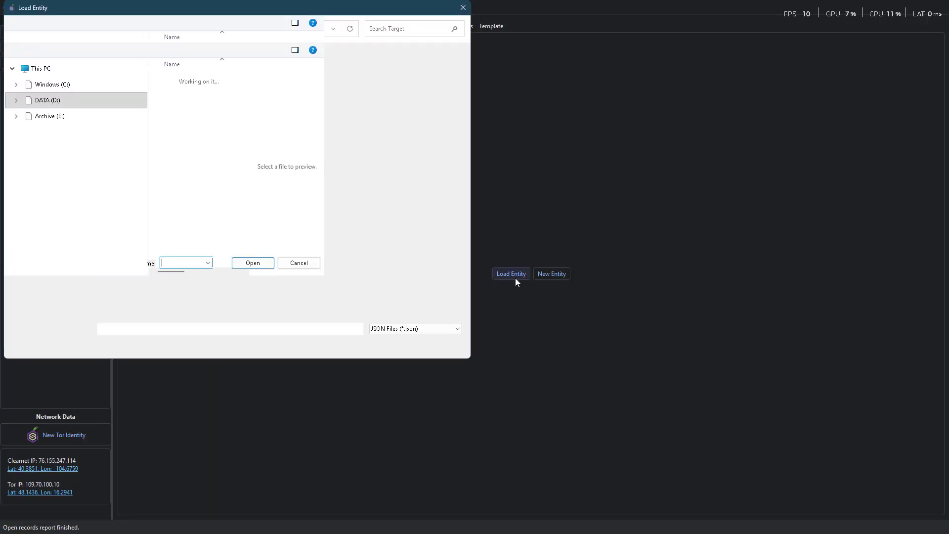
pyautogui.doubleClick(179, 80)
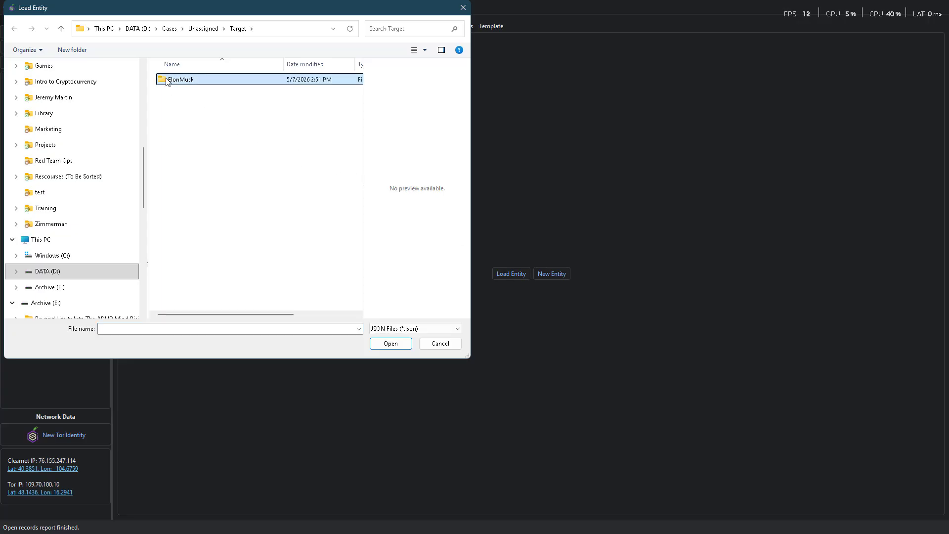
pyautogui.doubleClick(191, 97)
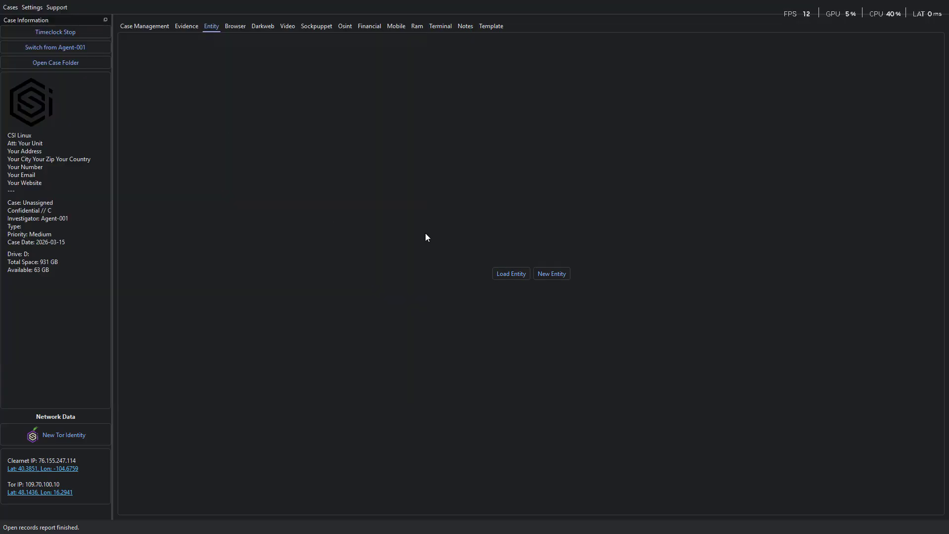
pyautogui.scroll(-15, 540, 340)
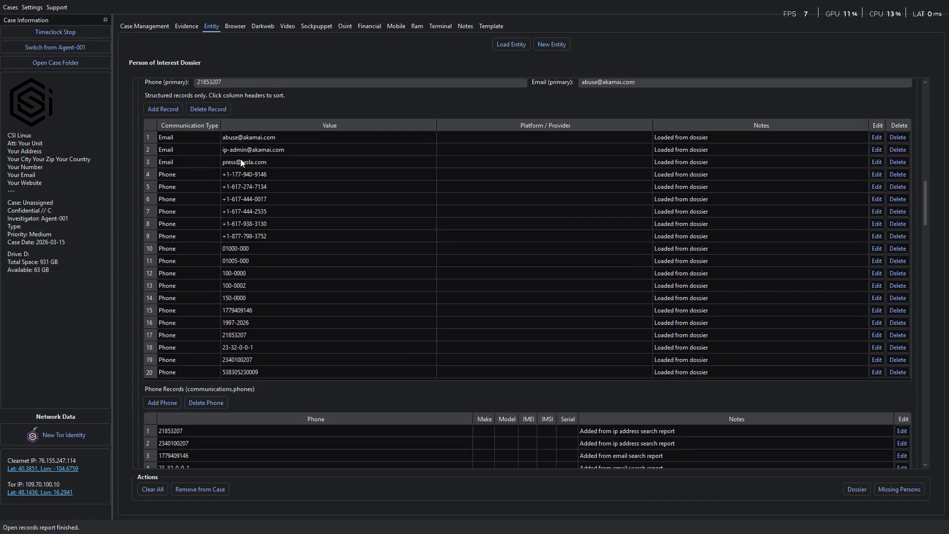
pyautogui.scroll(-3, 296, 364)
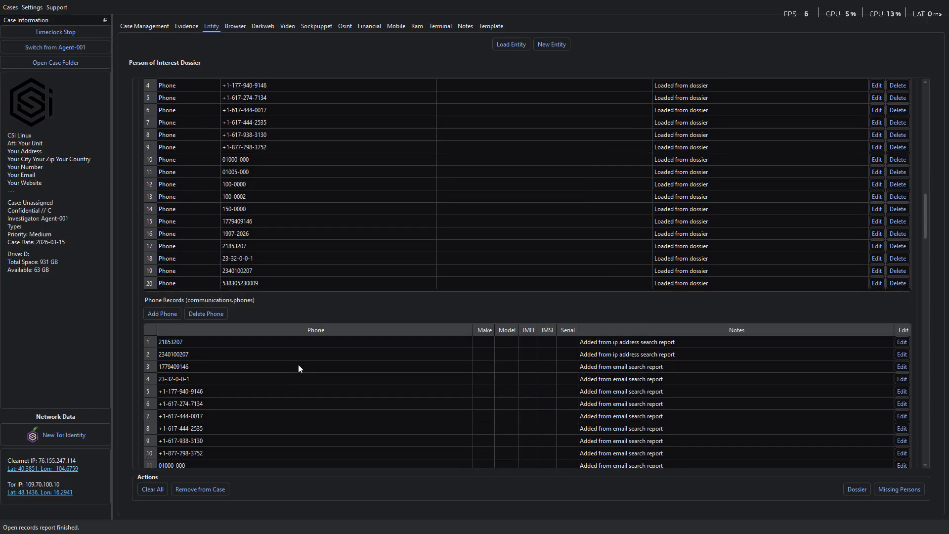
pyautogui.scroll(4, 281, 256)
# Select the Tesla press email record and review the dossier's phone and IP records
pyautogui.click(286, 192)
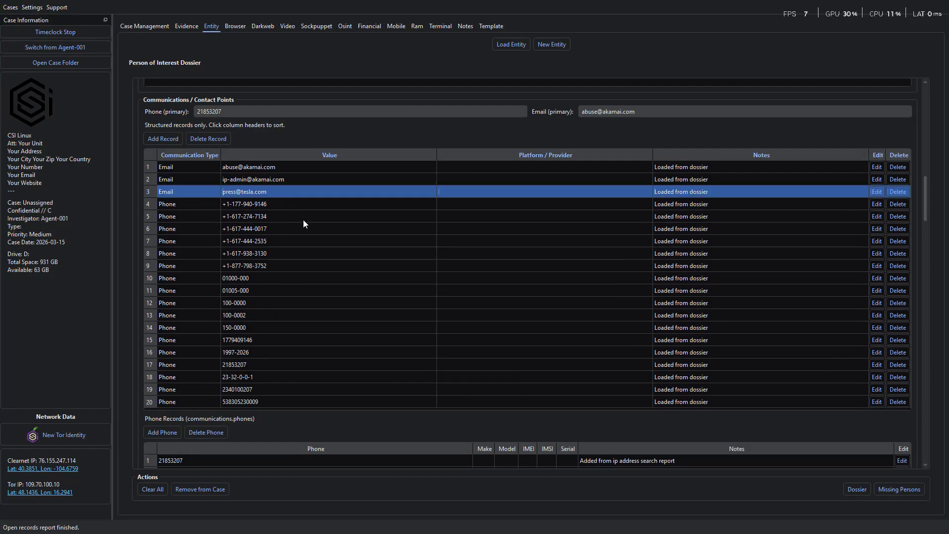
pyautogui.scroll(-6, 321, 360)
pyautogui.scroll(-15, 322, 363)
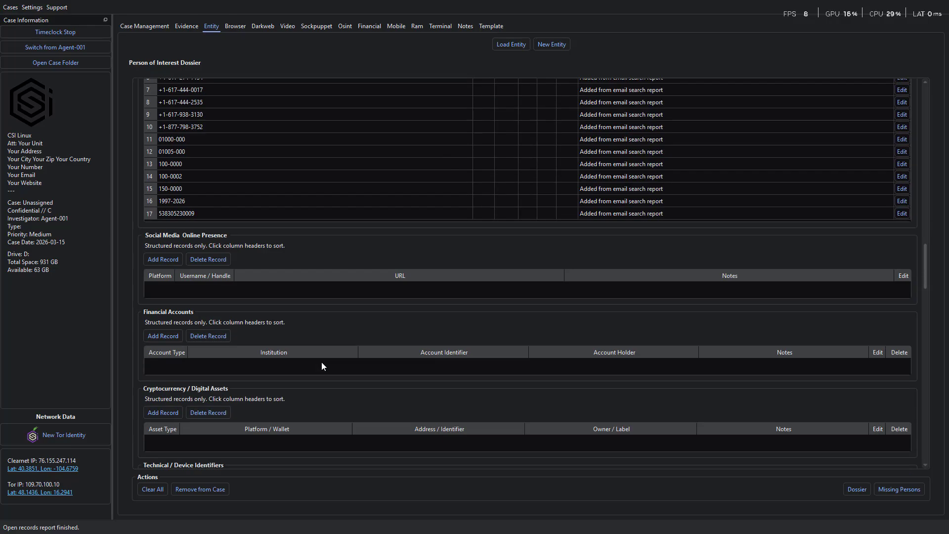
pyautogui.scroll(3, 295, 344)
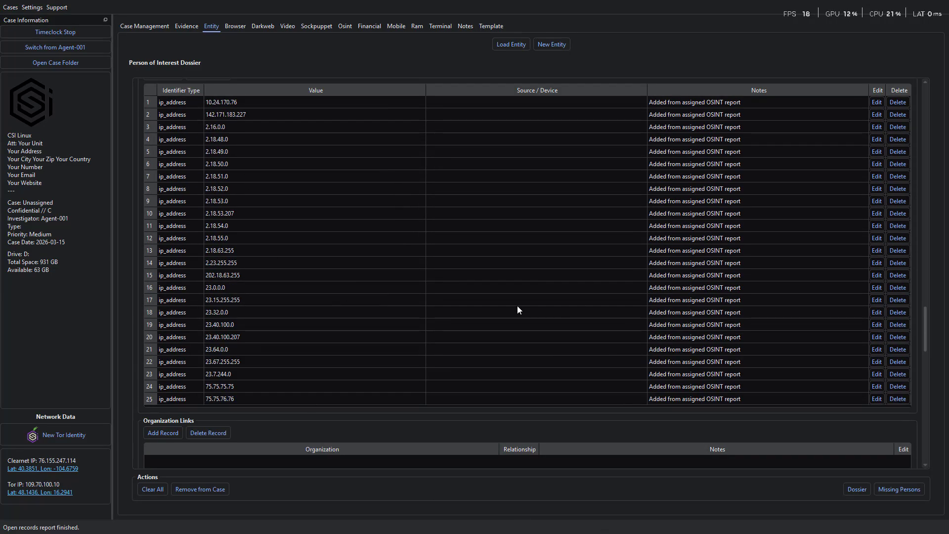
pyautogui.scroll(-15, 466, 359)
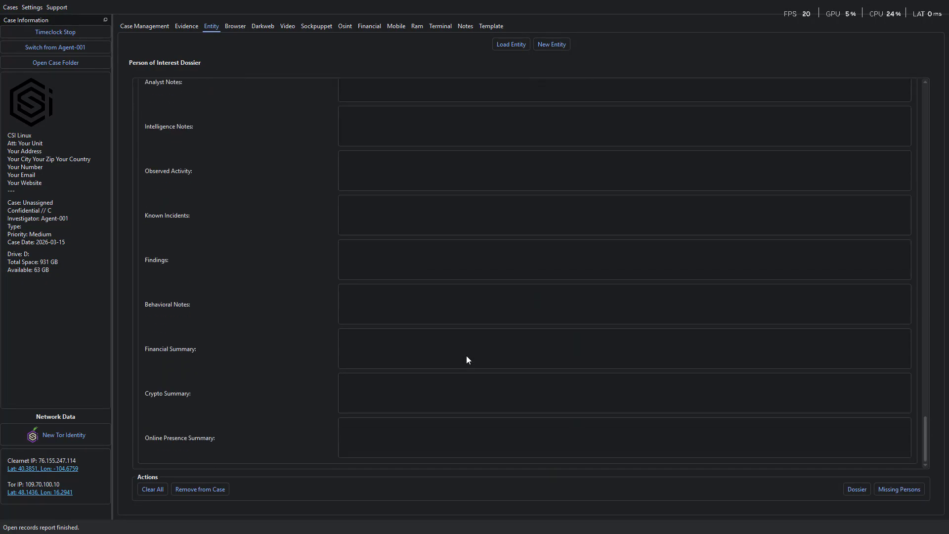
pyautogui.scroll(15, 467, 364)
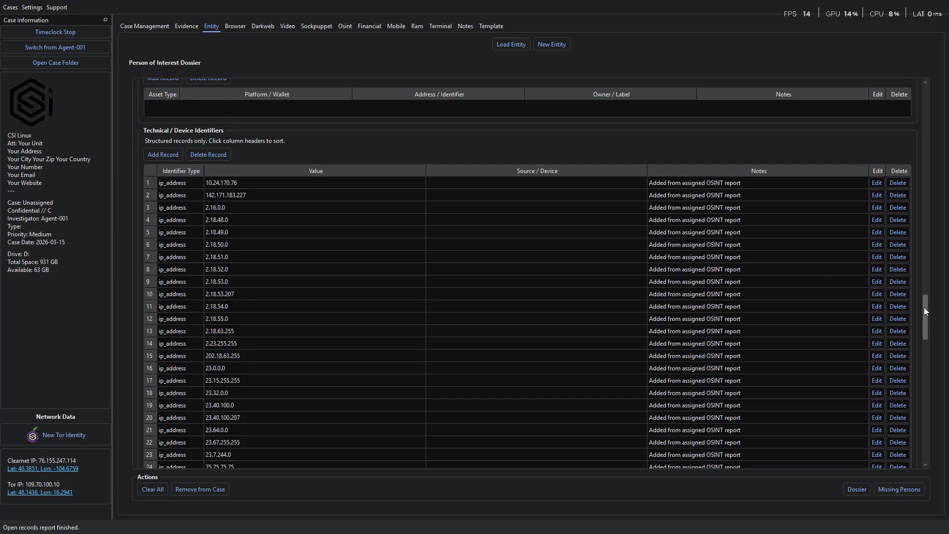
# Delete the Akamai abuse email record and select the remaining Tesla press email
pyautogui.moveTo(924, 307); pyautogui.dragTo(931, 145)
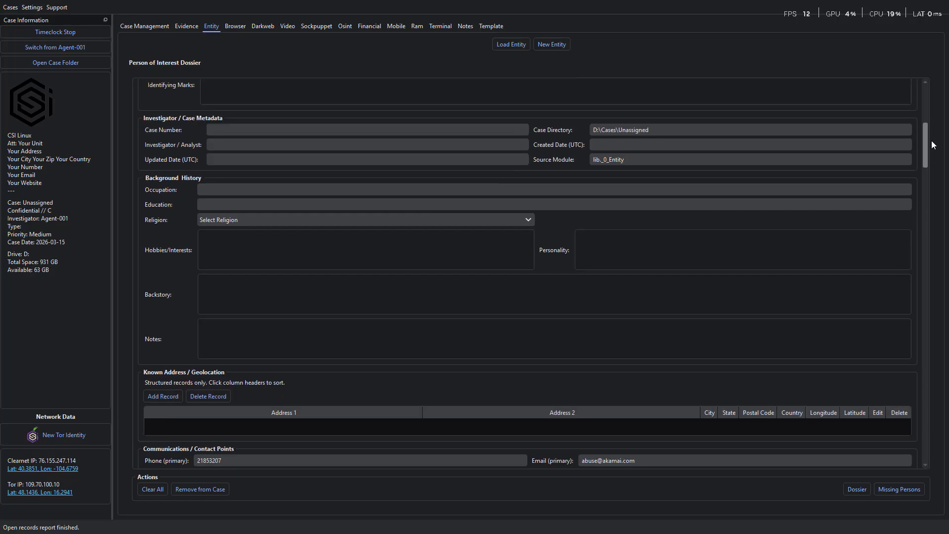
pyautogui.moveTo(932, 145); pyautogui.dragTo(929, 174)
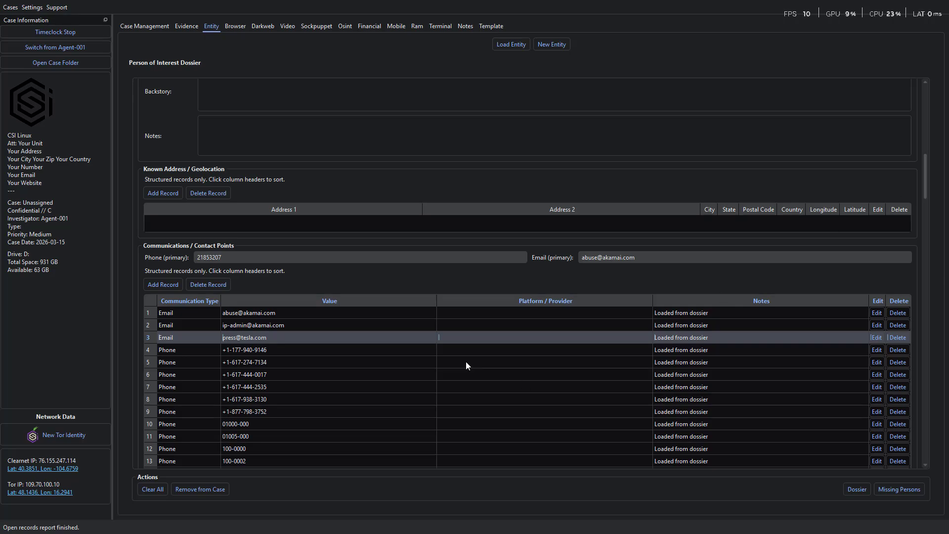
pyautogui.click(372, 315)
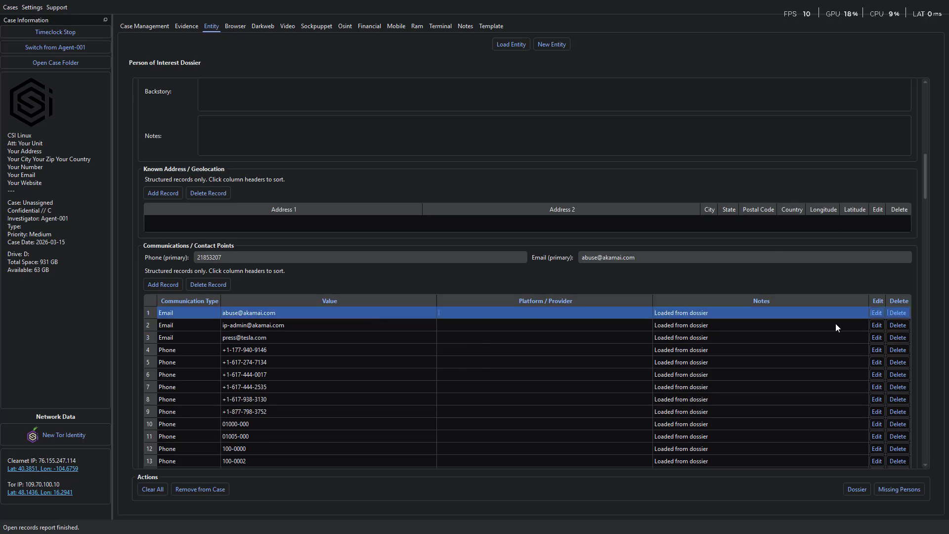
pyautogui.click(900, 314)
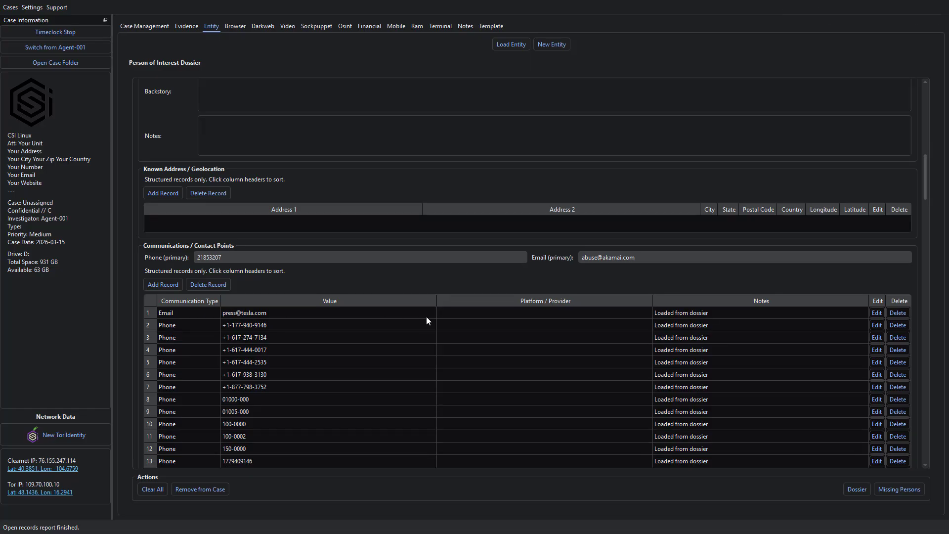
pyautogui.click(283, 315)
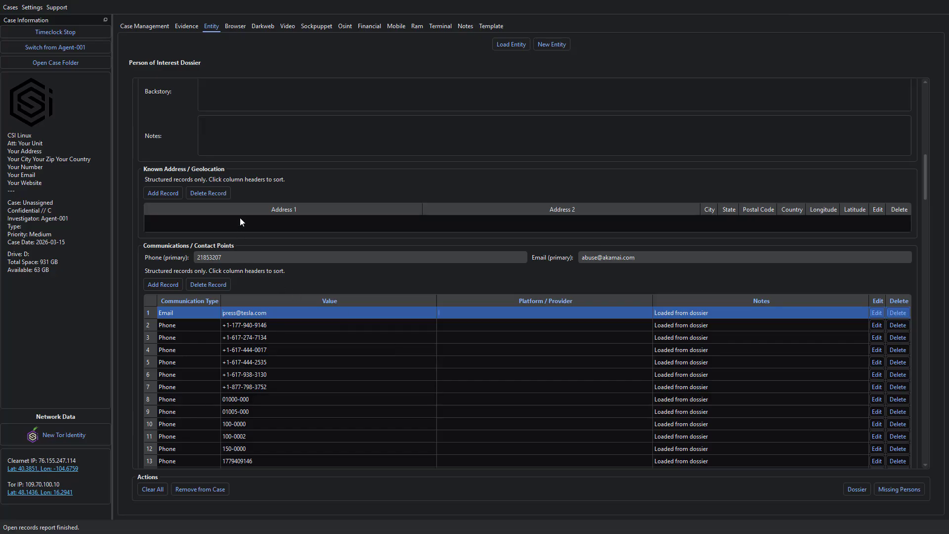
pyautogui.scroll(15, 240, 222)
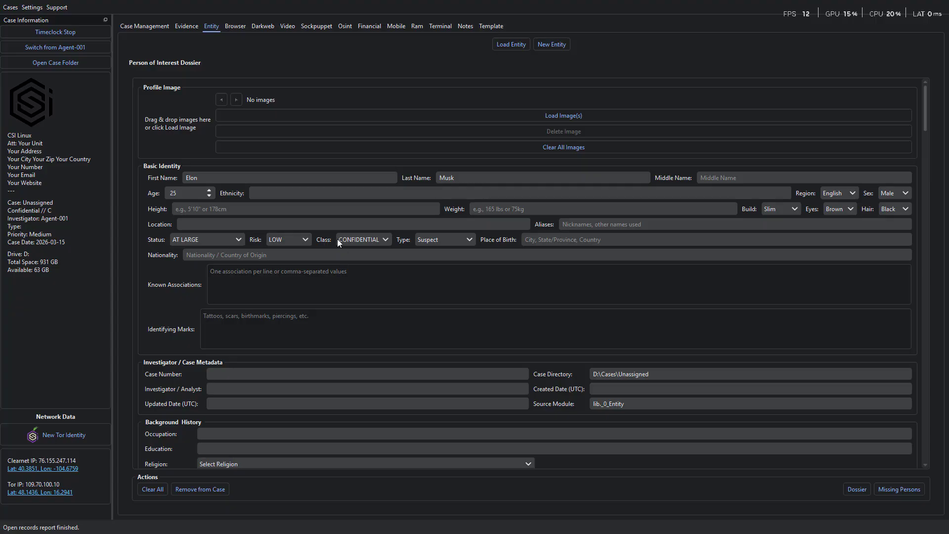
pyautogui.scroll(-20, 278, 161)
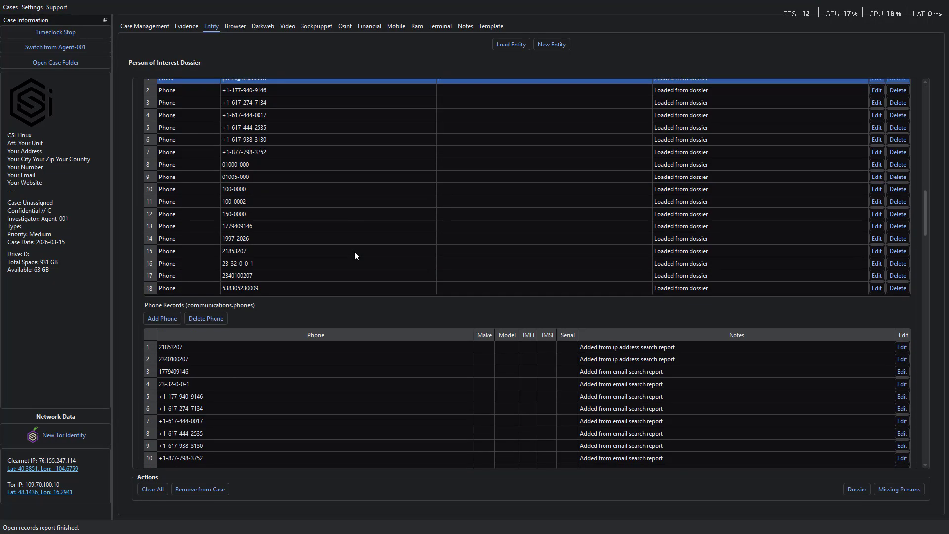
pyautogui.scroll(-20, 405, 318)
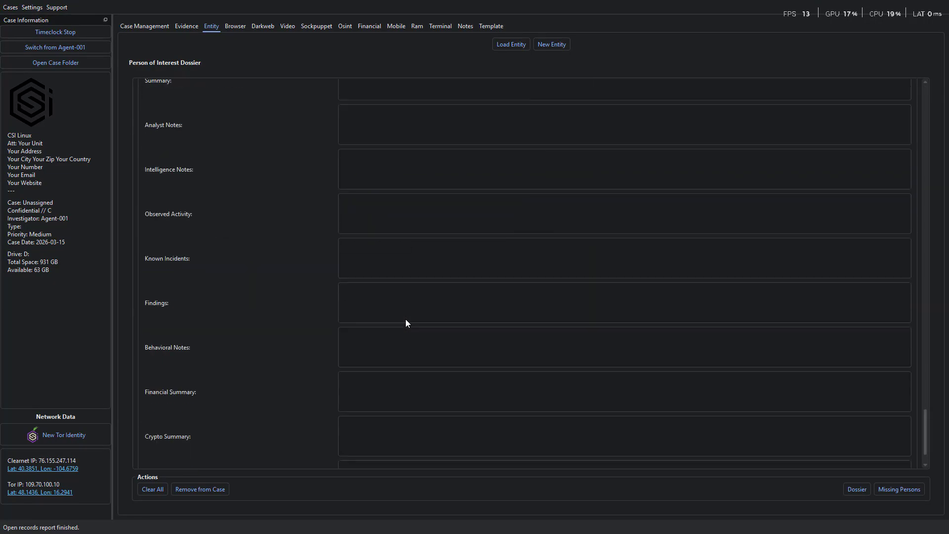
# Generate and review the ElonMusk.html dossier, then return to the Osint search
pyautogui.click(858, 490)
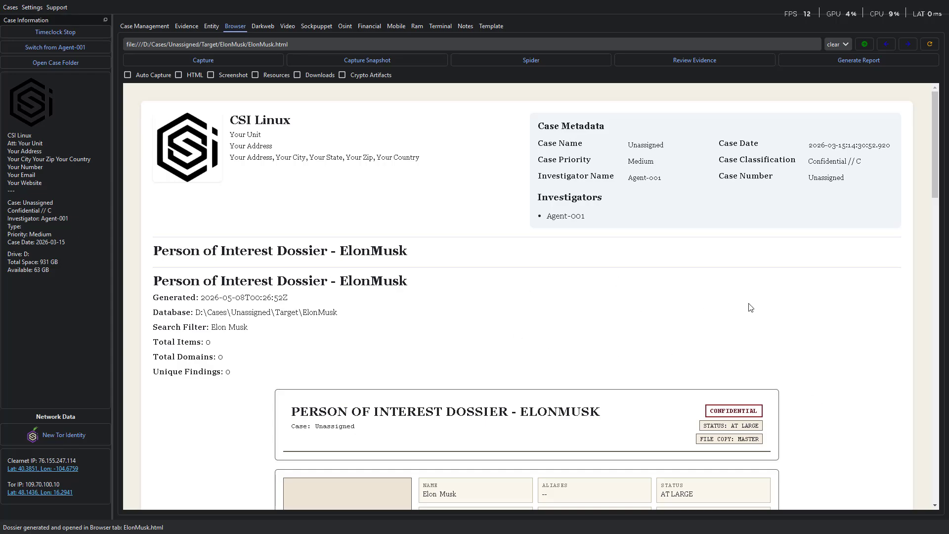
pyautogui.scroll(-4, 816, 365)
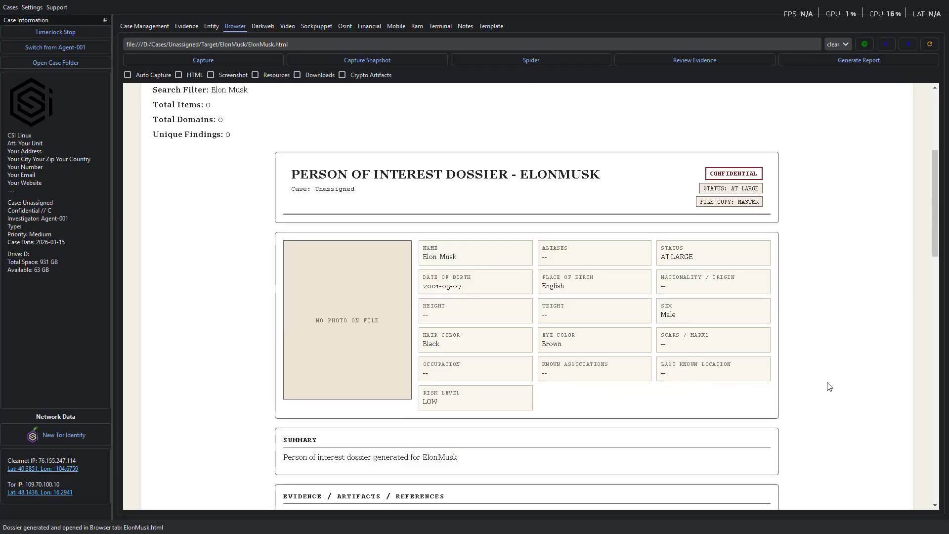
pyautogui.scroll(-15, 826, 386)
pyautogui.scroll(2, 852, 366)
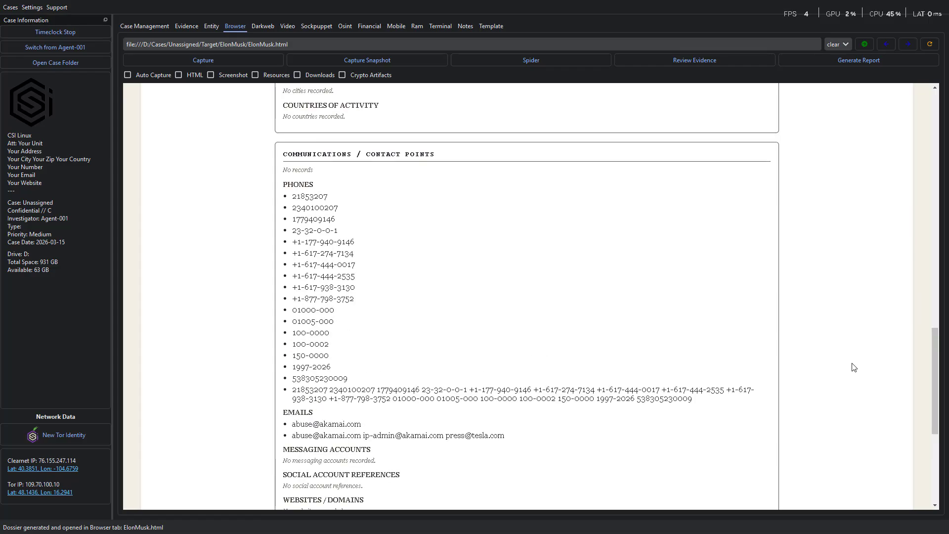
pyautogui.scroll(-3, 854, 366)
pyautogui.scroll(-2, 853, 367)
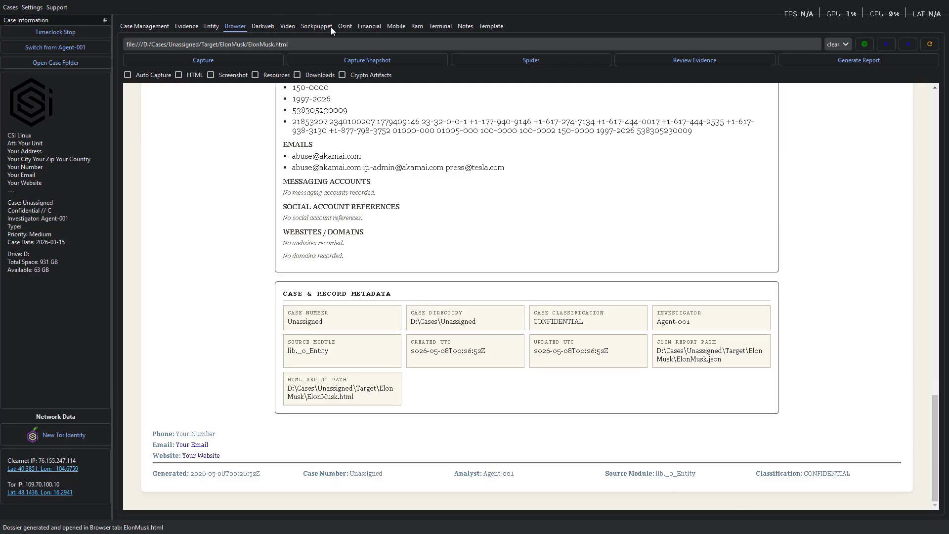
pyautogui.click(344, 27)
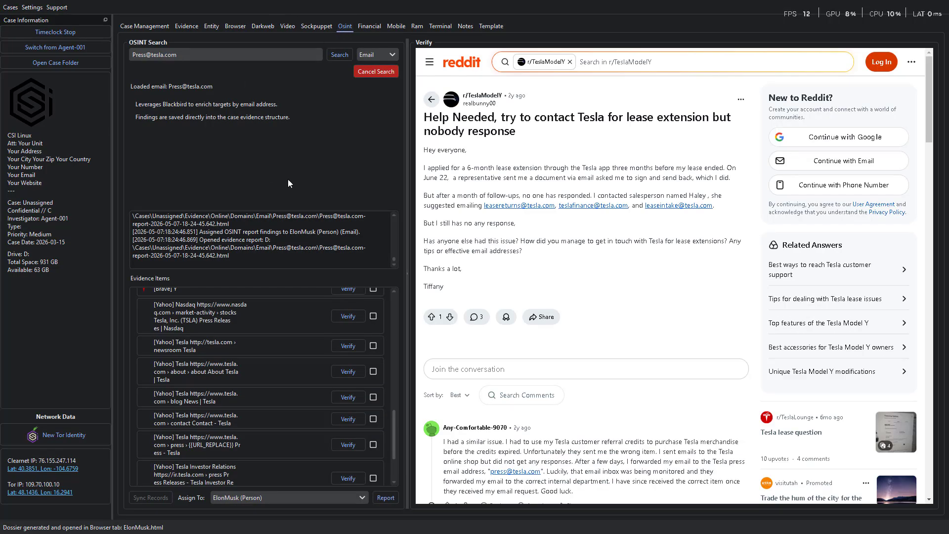